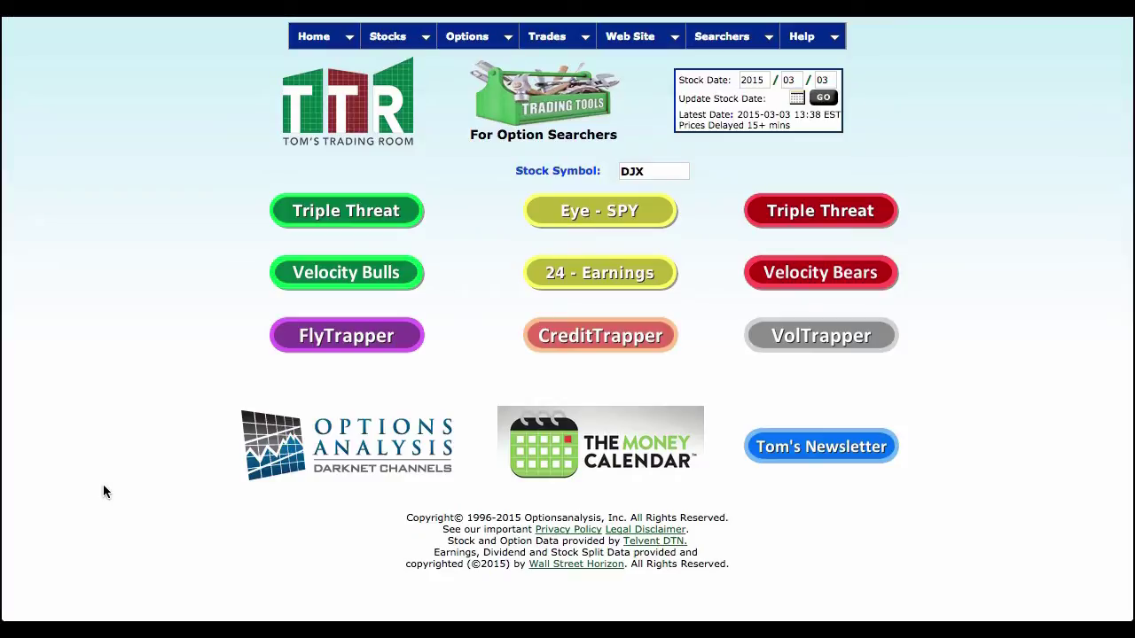
# Open The Money Calendar and show the March 2015 calendar grid
pyautogui.click(580, 448)
pyautogui.click(561, 529)
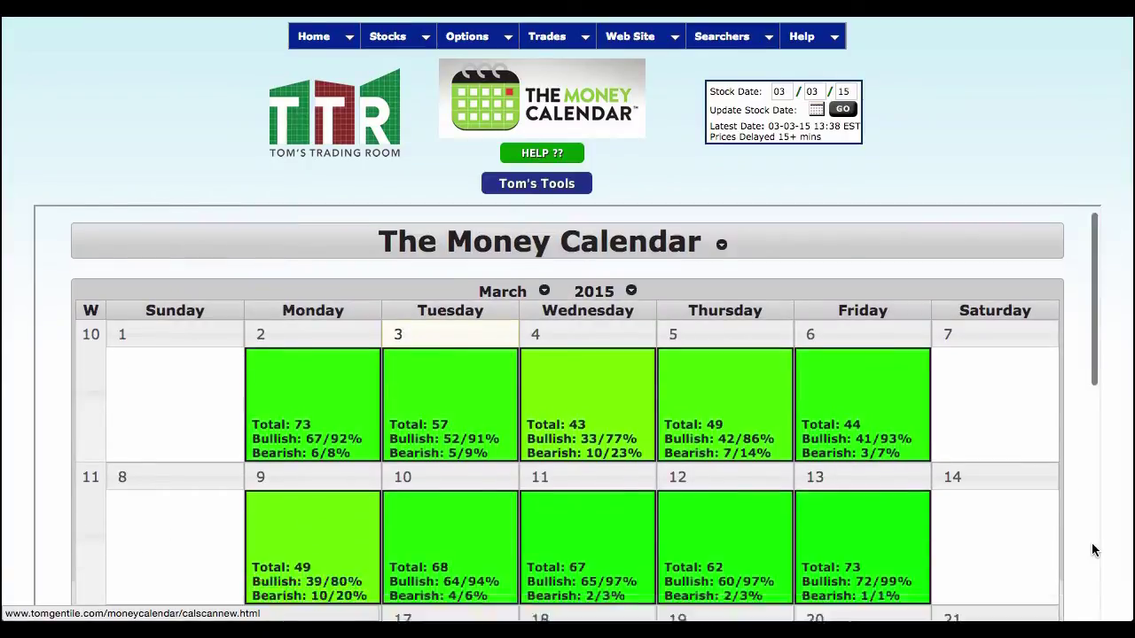
# Open the Tuesday March 3 trade list from the March 2015 calendar
pyautogui.scroll(-4, 1077, 549)
pyautogui.scroll(2, 1086, 550)
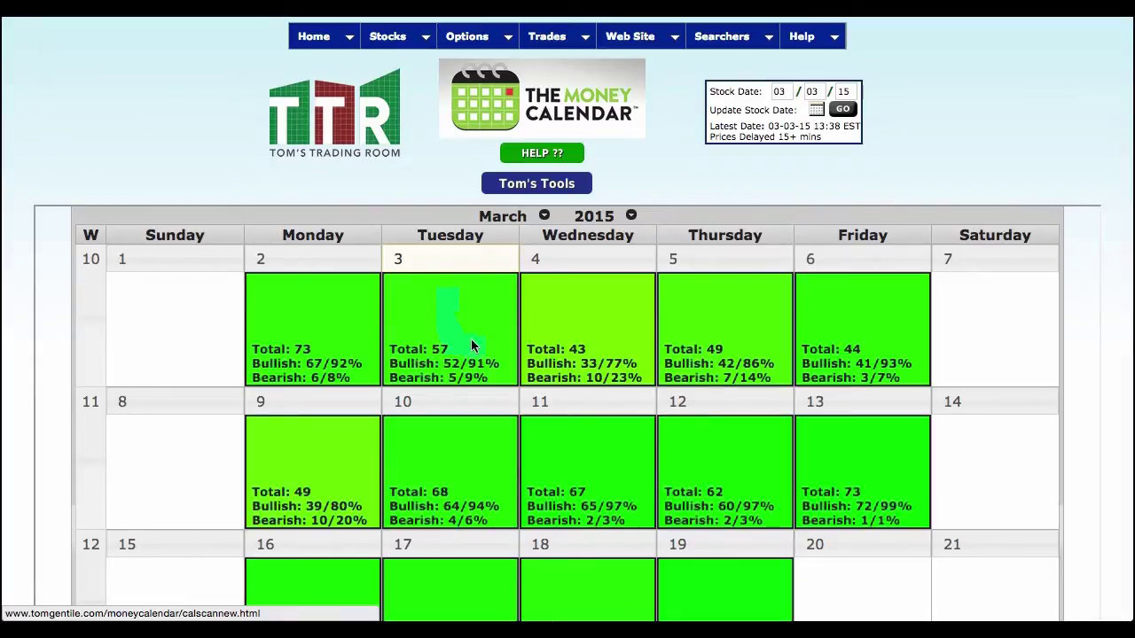
pyautogui.click(440, 345)
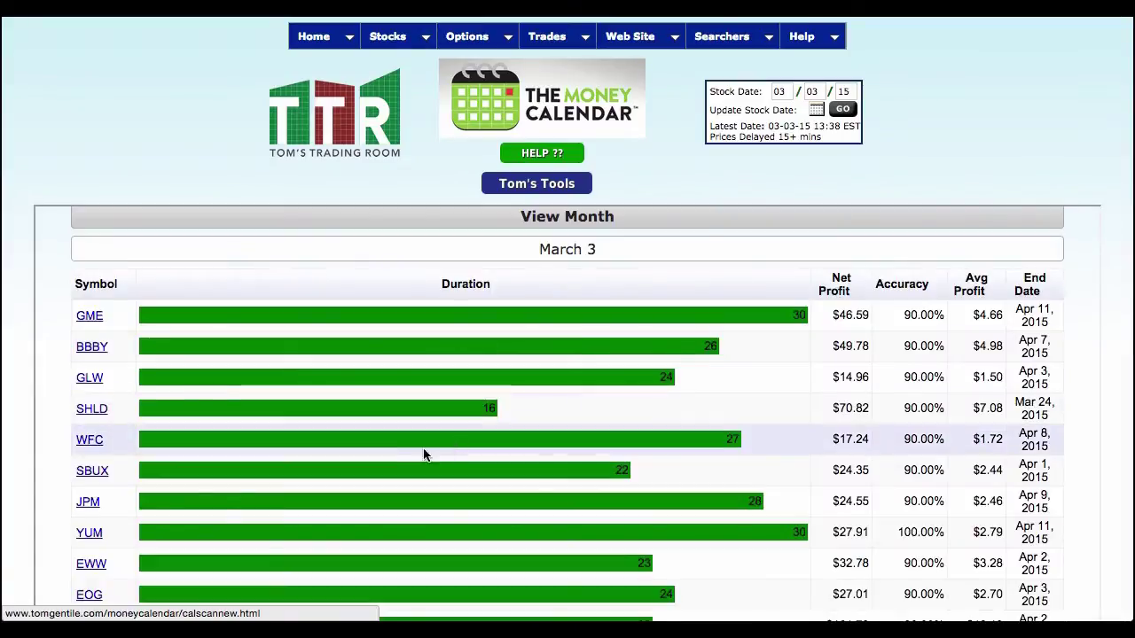
# Scroll through the March 3 symbols and start selecting rows from GME
pyautogui.scroll(-10, 333, 512)
pyautogui.scroll(-8, 332, 512)
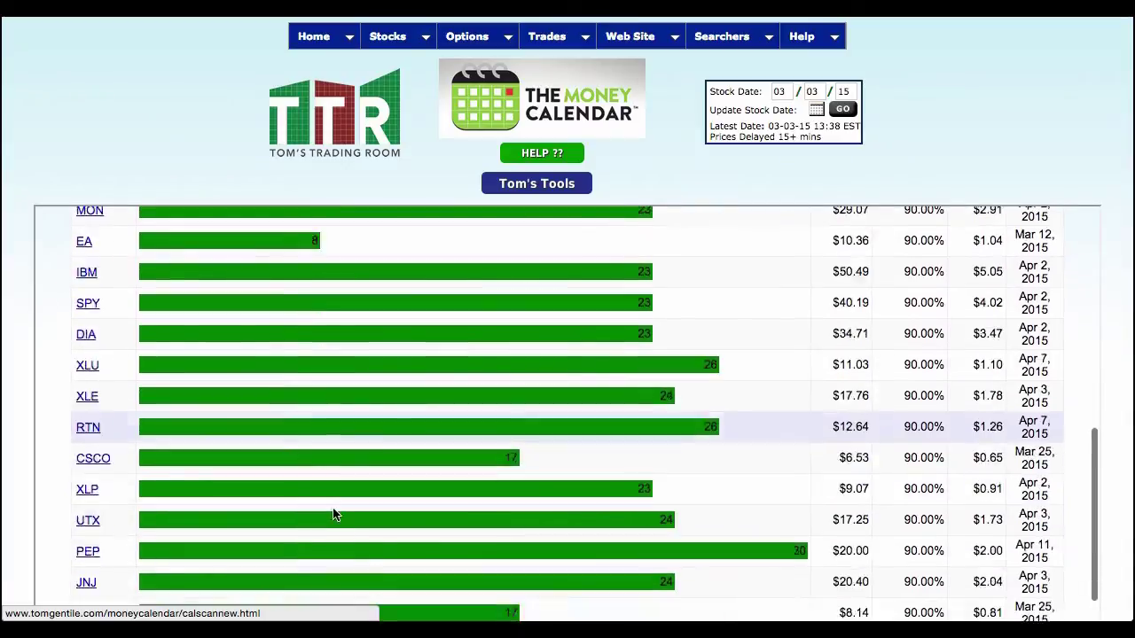
pyautogui.scroll(15, 333, 507)
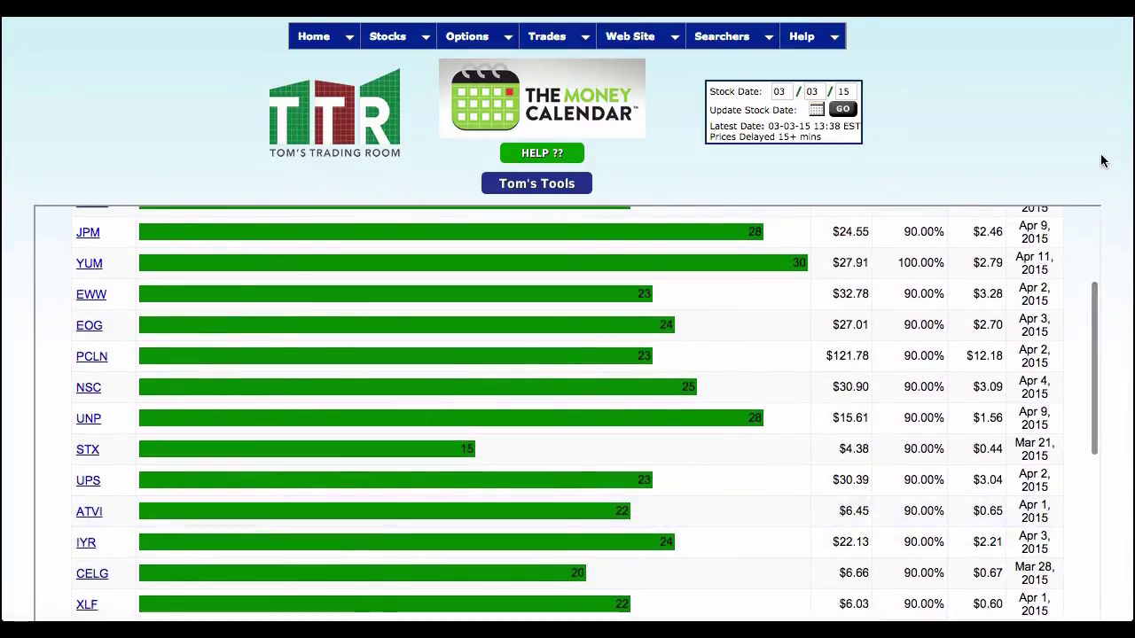
pyautogui.scroll(-3, 1101, 159)
pyautogui.scroll(11, 534, 159)
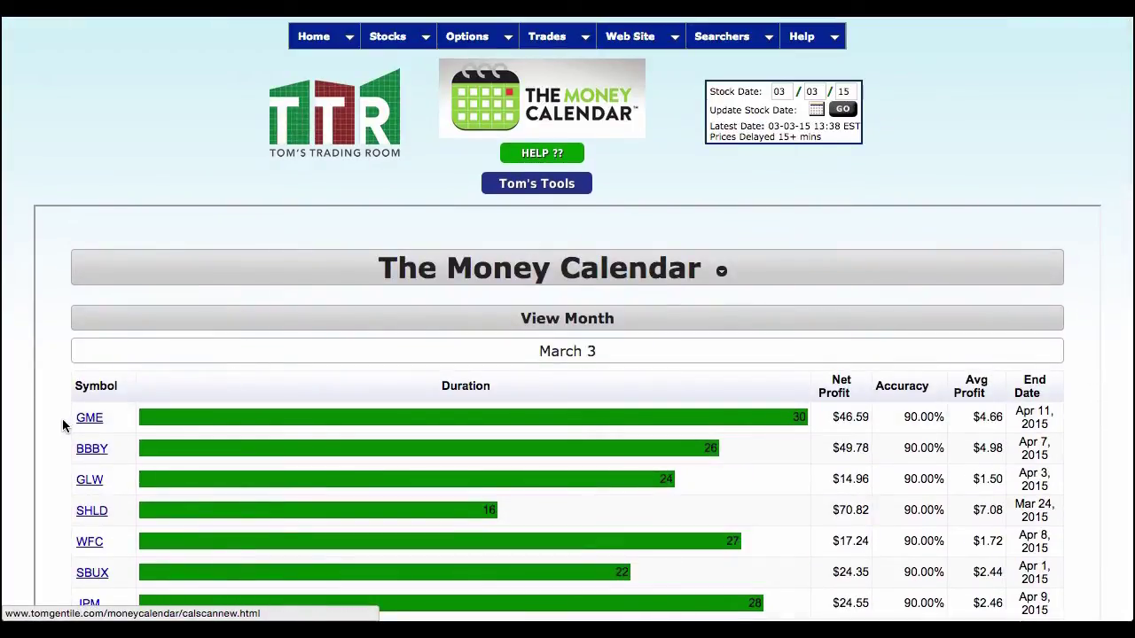
pyautogui.moveTo(62, 419); pyautogui.dragTo(101, 385)
# Copy the selected March 3 rows from GME through LLY
pyautogui.scroll(-12, 410, 590)
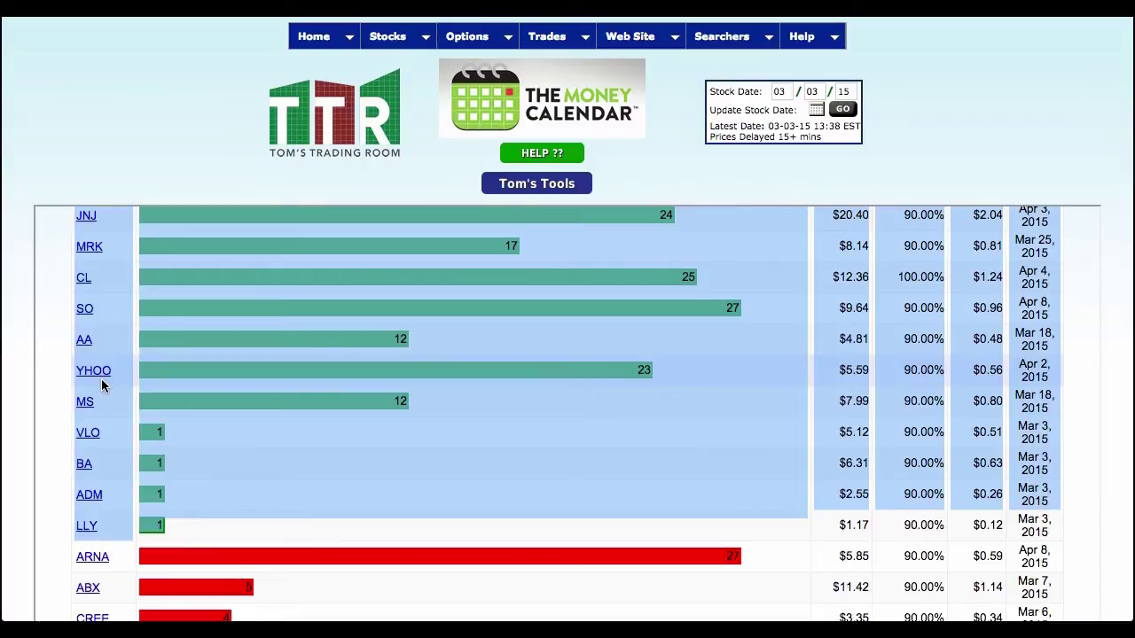
pyautogui.rightClick(101, 384)
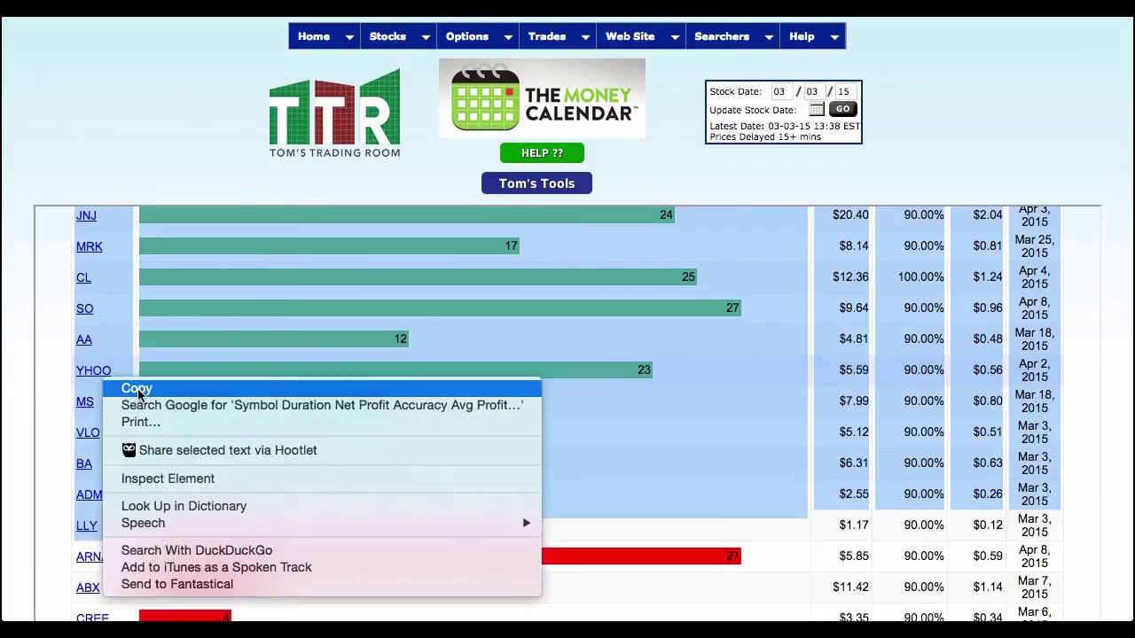
pyautogui.click(137, 388)
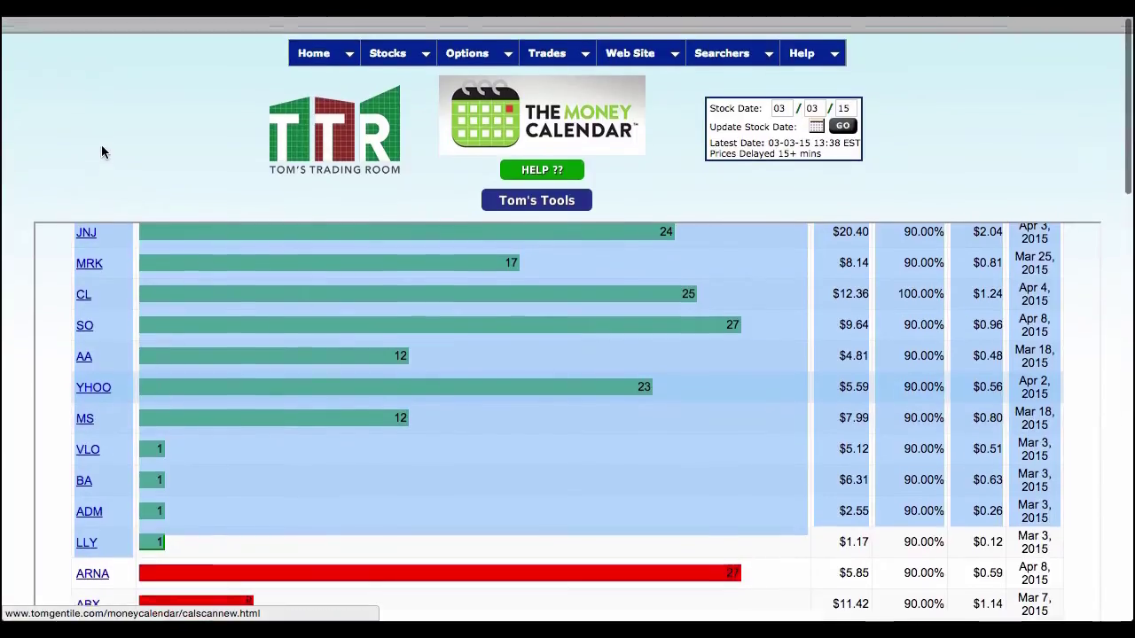
# Go to Web Site > Lists > Edit List and load the Money Calendar Bulls list
pyautogui.click(643, 43)
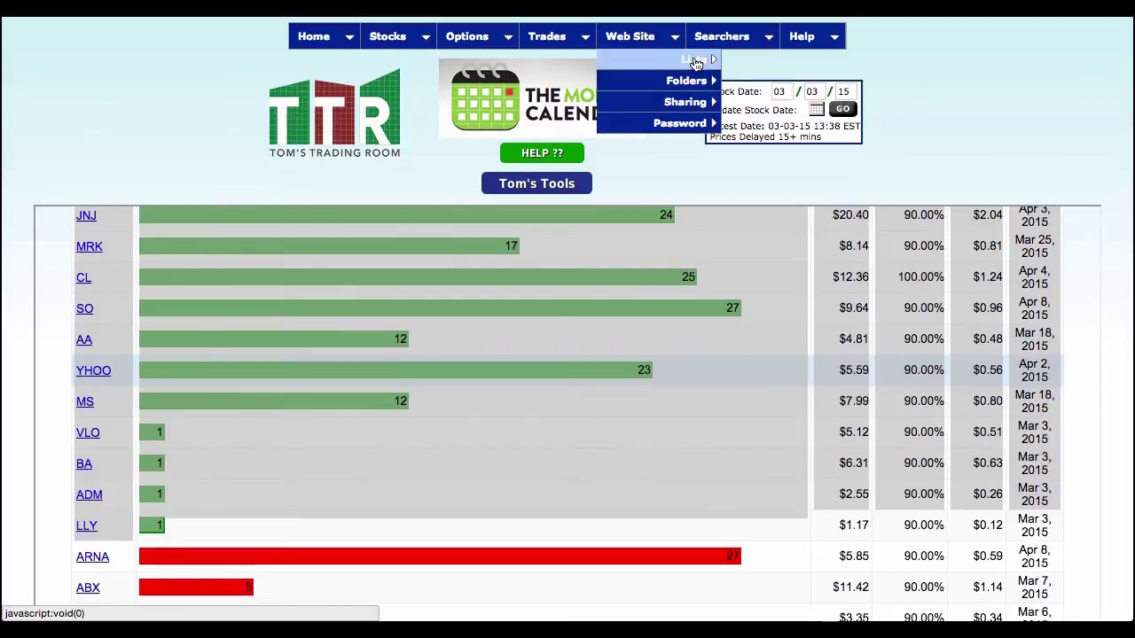
pyautogui.moveTo(701, 59)
pyautogui.click(809, 60)
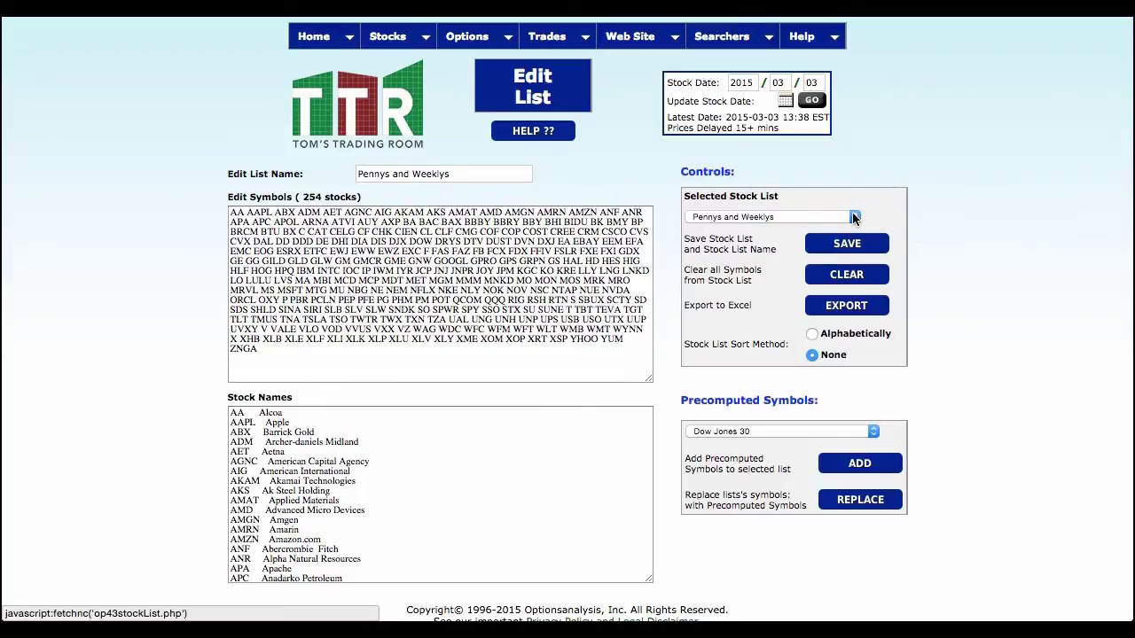
pyautogui.click(853, 216)
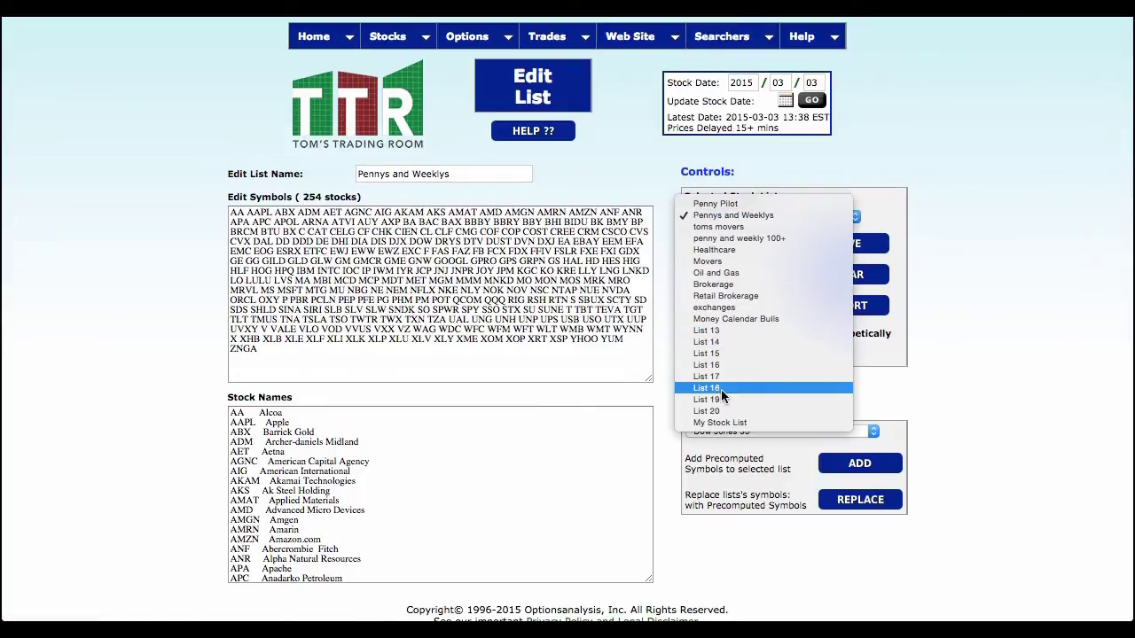
pyautogui.click(752, 318)
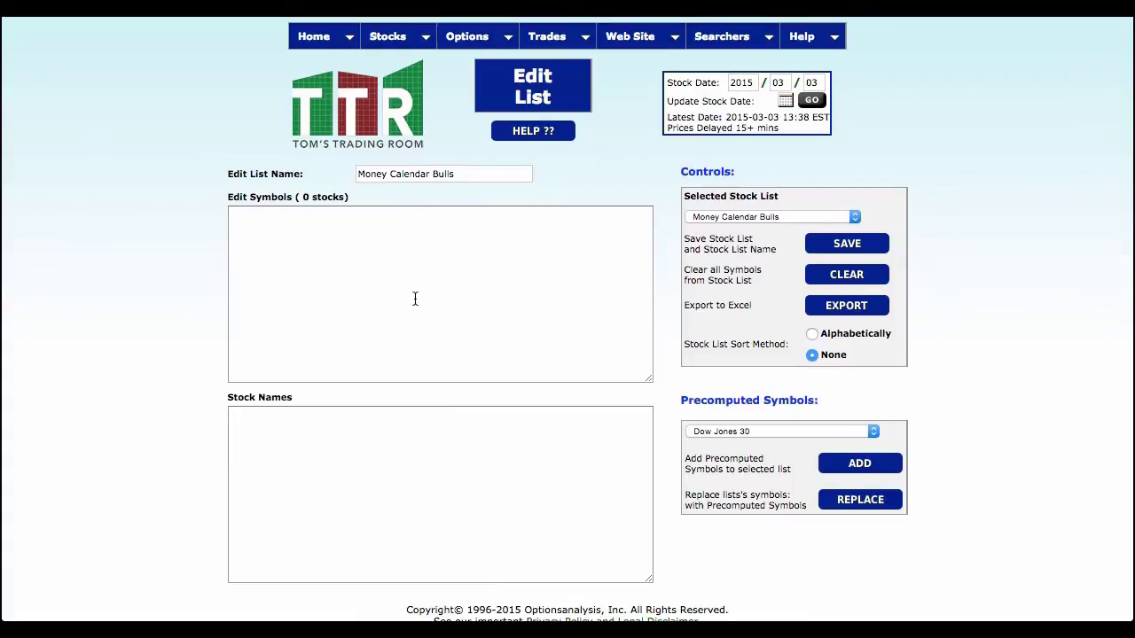
pyautogui.click(358, 258)
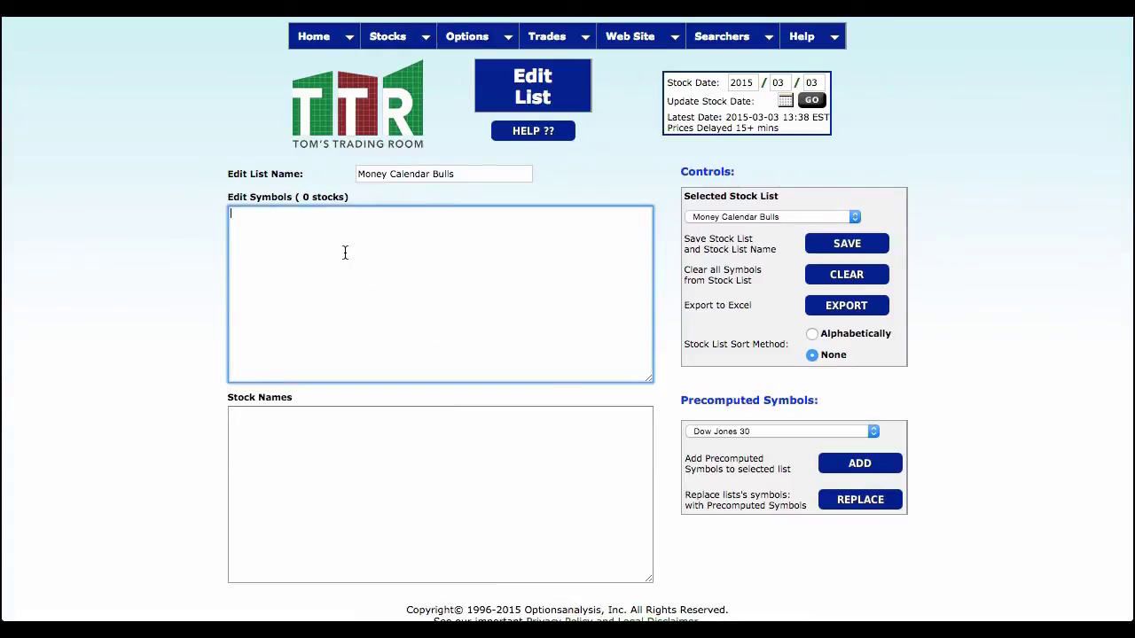
# Paste the copied rows into Edit Symbols and save Money Calendar Bulls with 55 stocks
pyautogui.rightClick(345, 252)
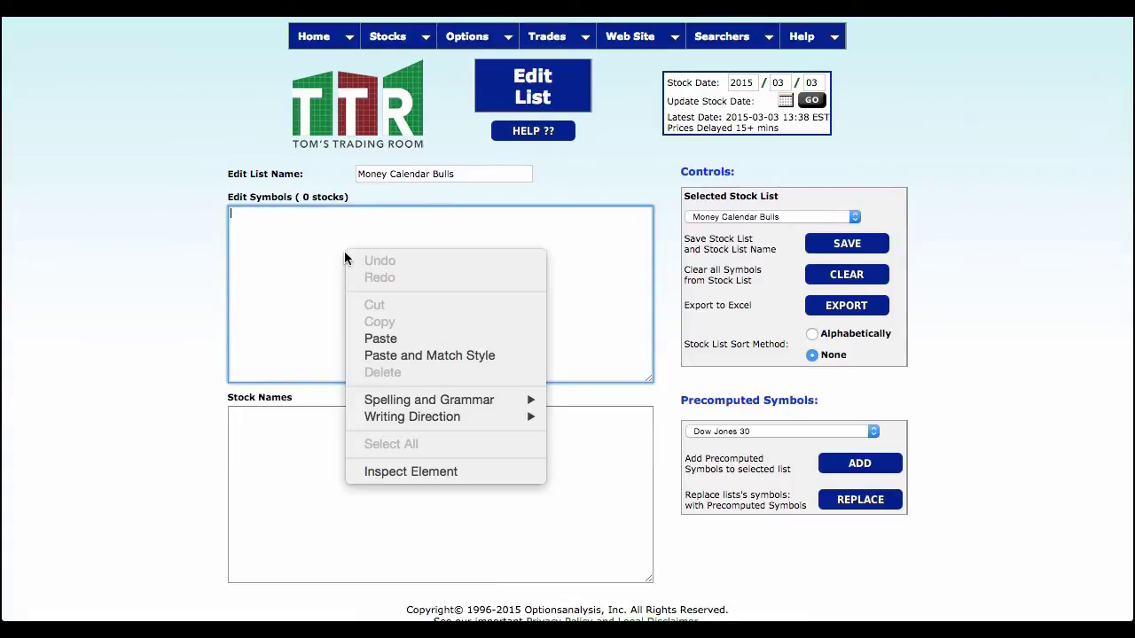
pyautogui.click(381, 339)
pyautogui.scroll(10, 342, 341)
pyautogui.scroll(10, 342, 341)
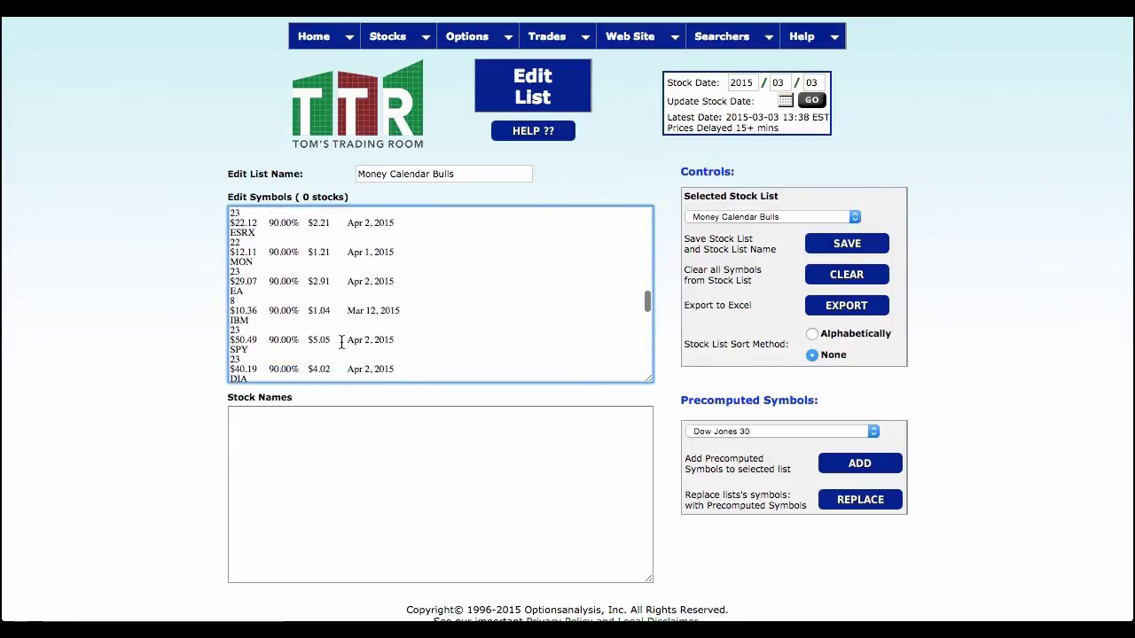
pyautogui.scroll(5, 295, 281)
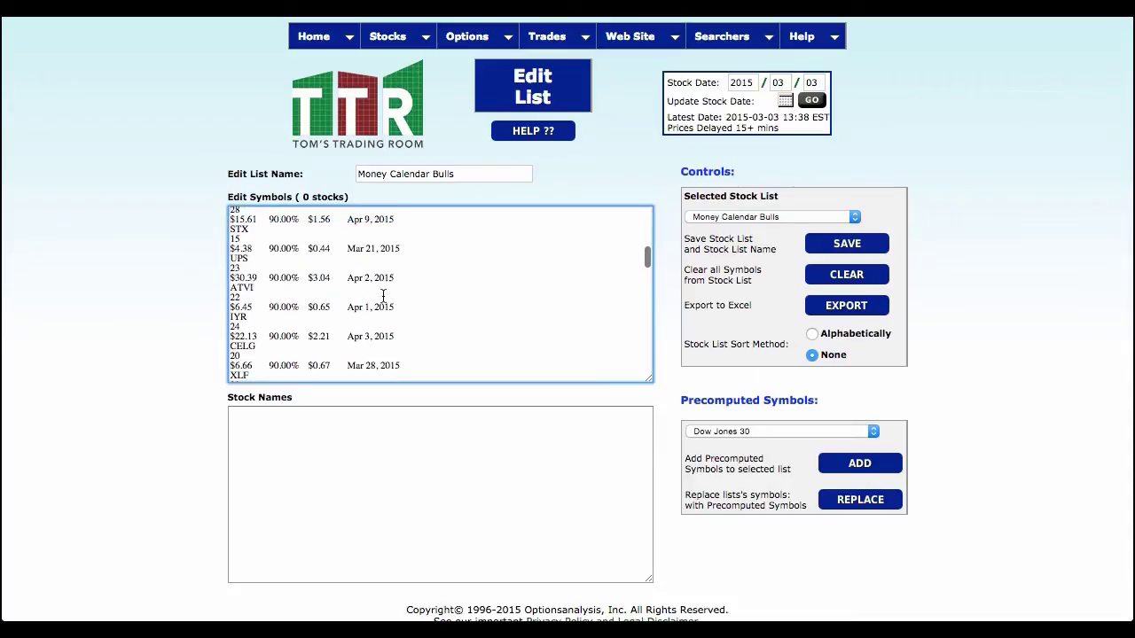
pyautogui.scroll(-1, 388, 312)
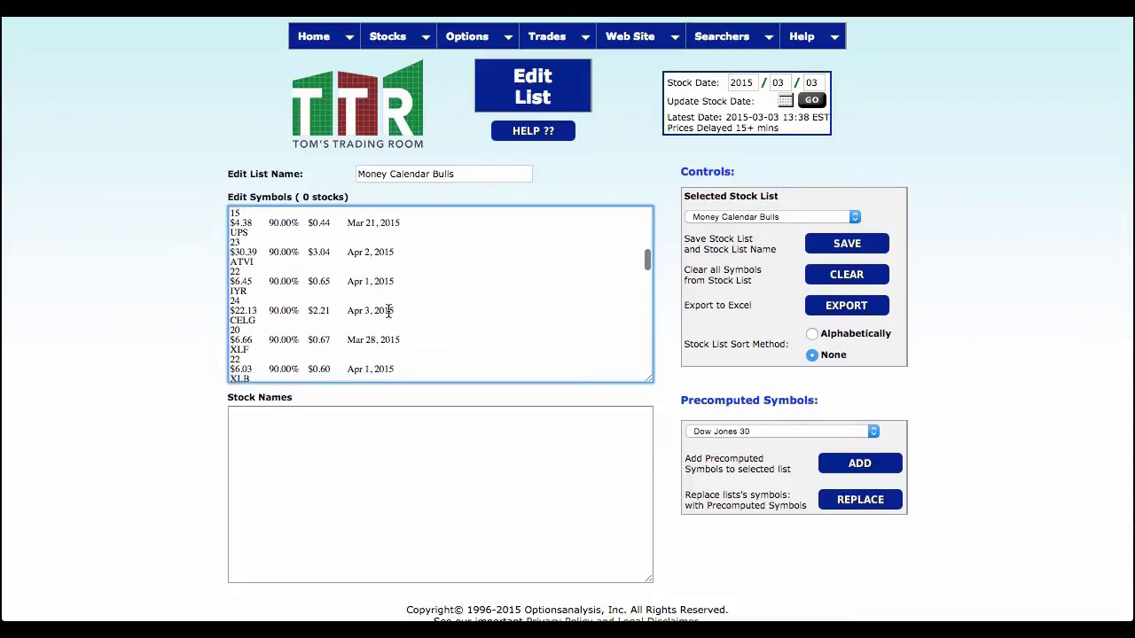
pyautogui.click(839, 245)
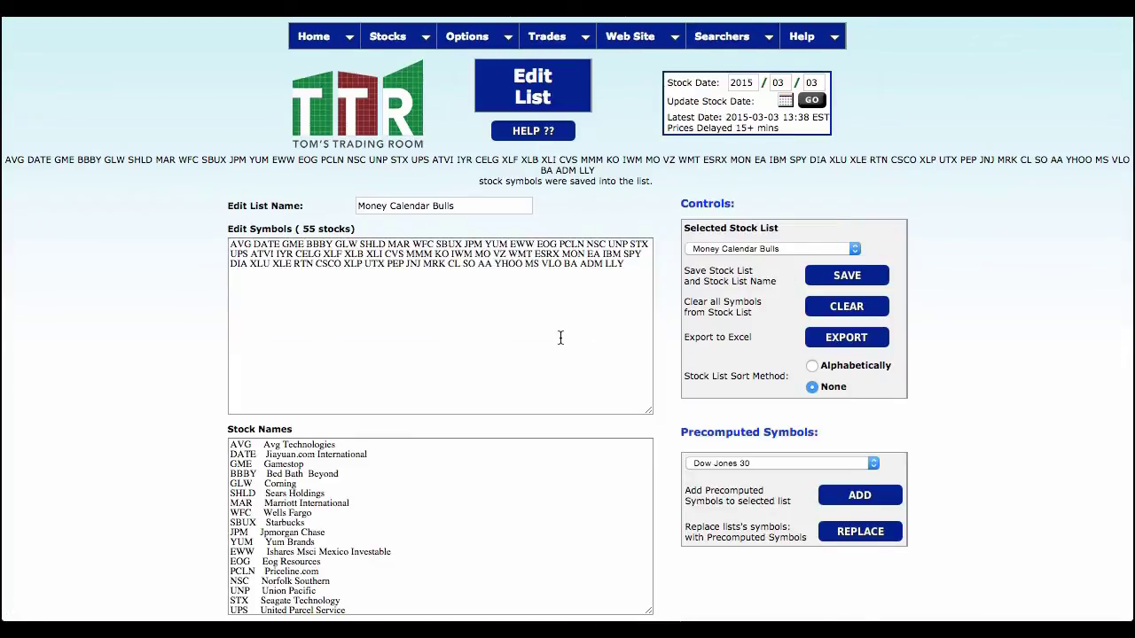
pyautogui.scroll(-2, 162, 537)
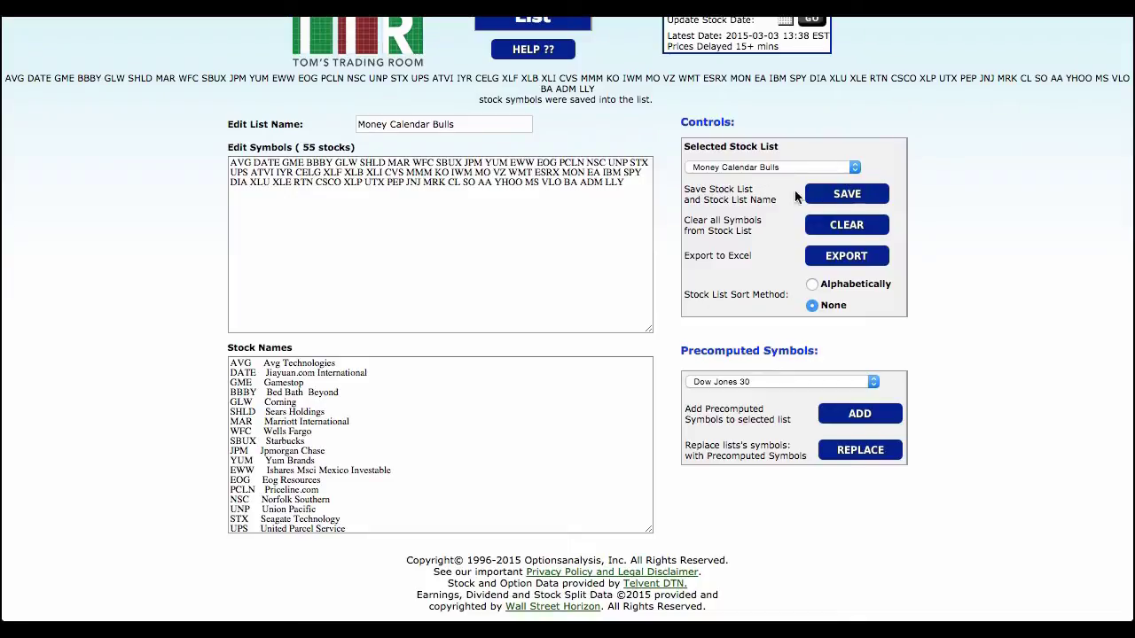
# Open Searchers > Single - Strategy > Double Finder and pick the Lowest % to Double - Calls wizard
pyautogui.scroll(3, 1033, 297)
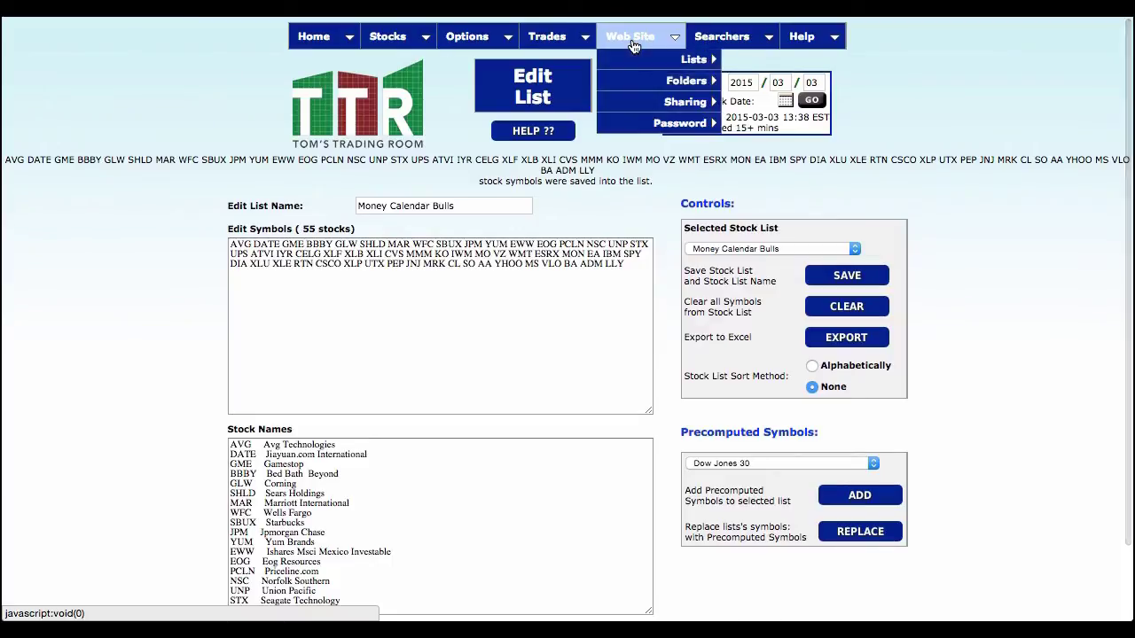
pyautogui.moveTo(720, 37)
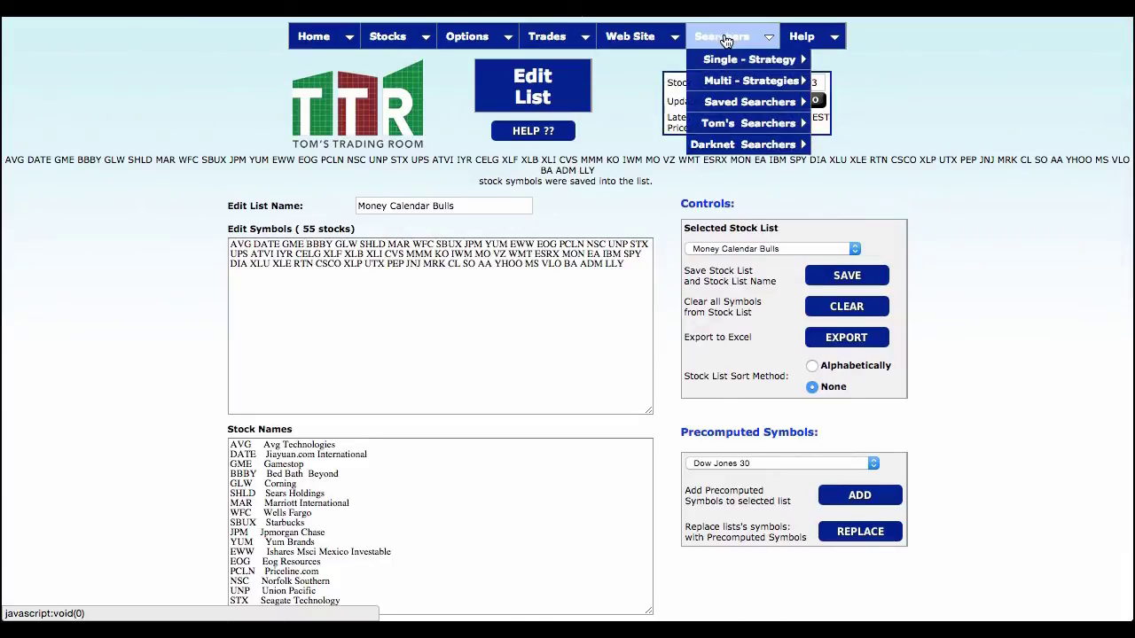
pyautogui.moveTo(768, 64)
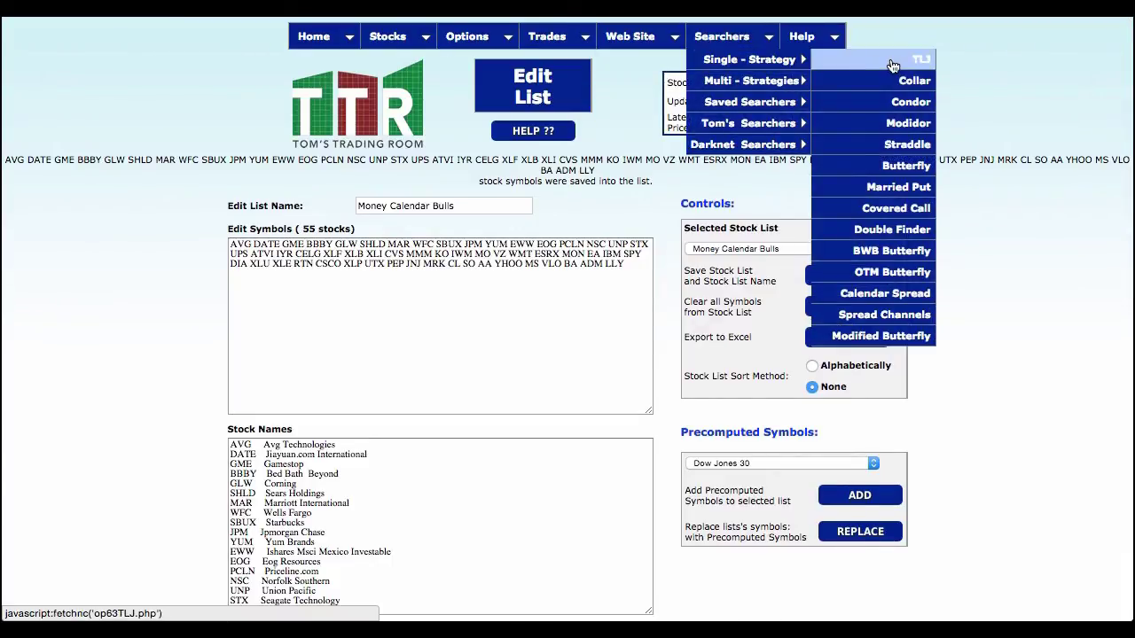
pyautogui.click(877, 232)
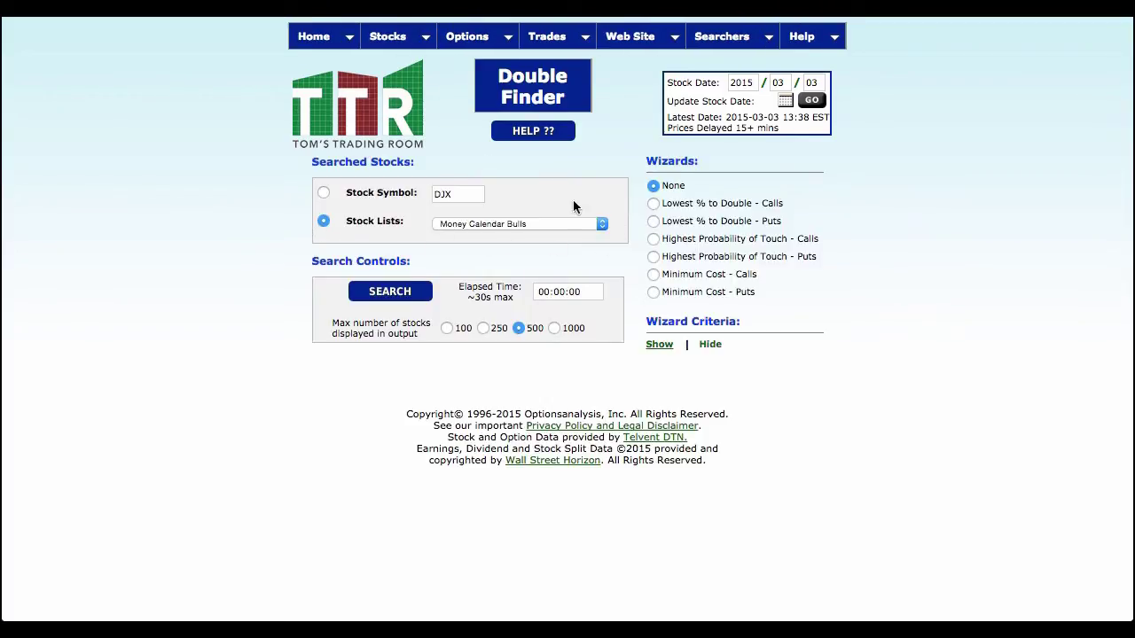
pyautogui.click(655, 205)
# Search Money Calendar Bulls and review the 262 call trades, led by SPY Apr 2015 215
pyautogui.click(379, 299)
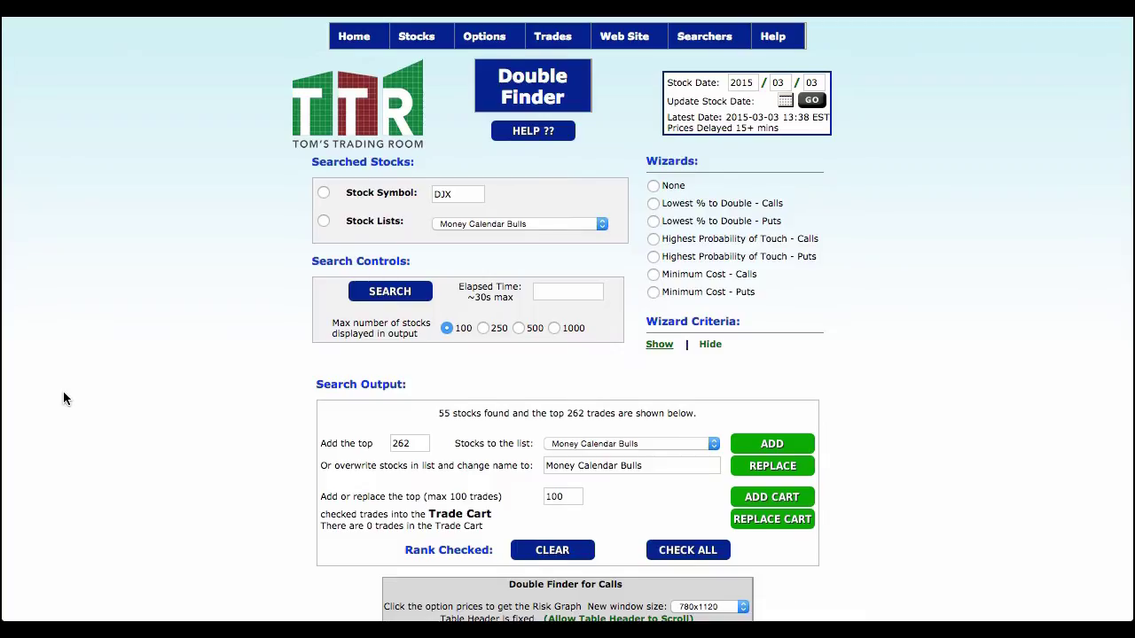
pyautogui.scroll(-10, 63, 392)
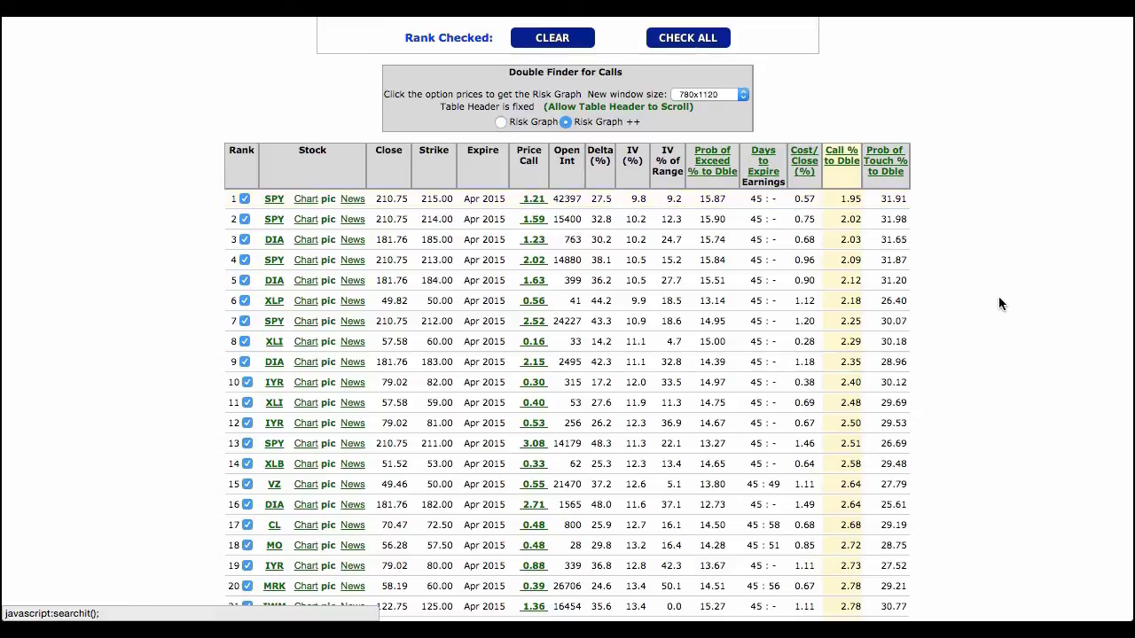
pyautogui.scroll(10, 967, 360)
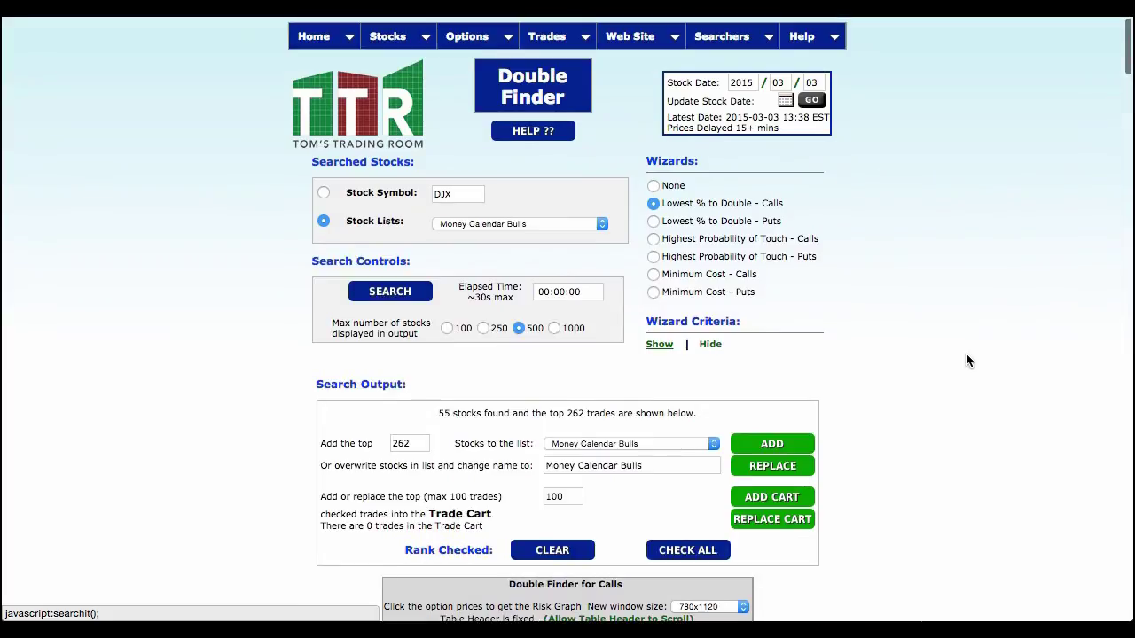